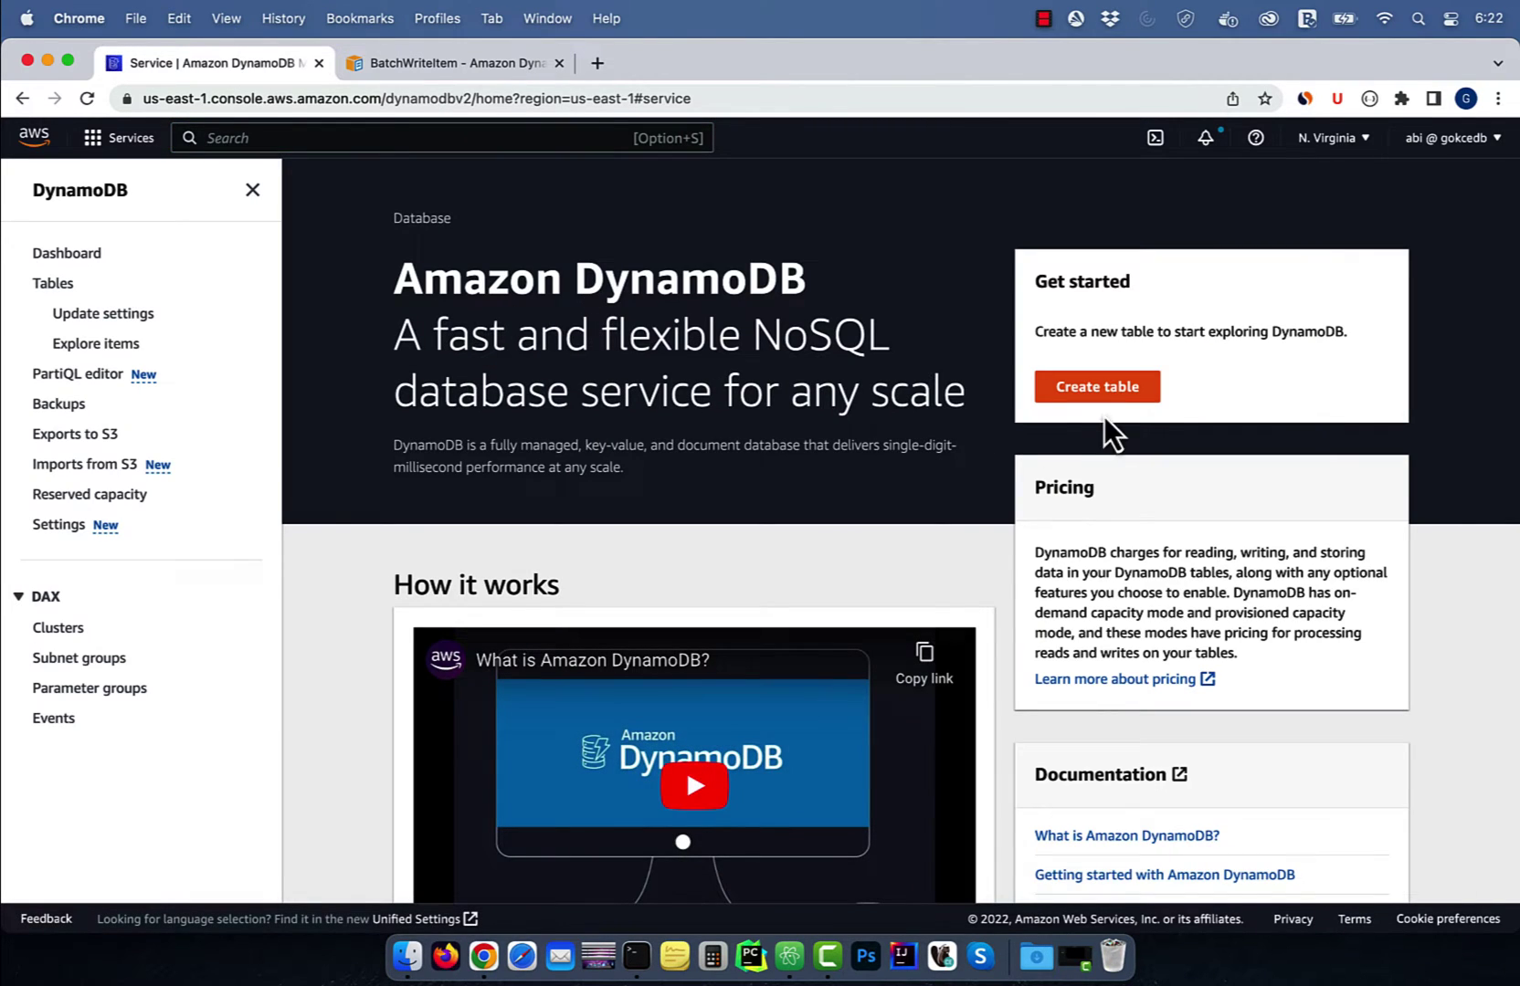
# Step: Create the 'property' table with partition key property_number and sort key created_time
pyautogui.click(1074, 390)
pyautogui.click(250, 438)
pyautogui.write('property')
pyautogui.scroll(-1, 237, 541)
pyautogui.click(312, 567)
pyautogui.write('perty_numbe')
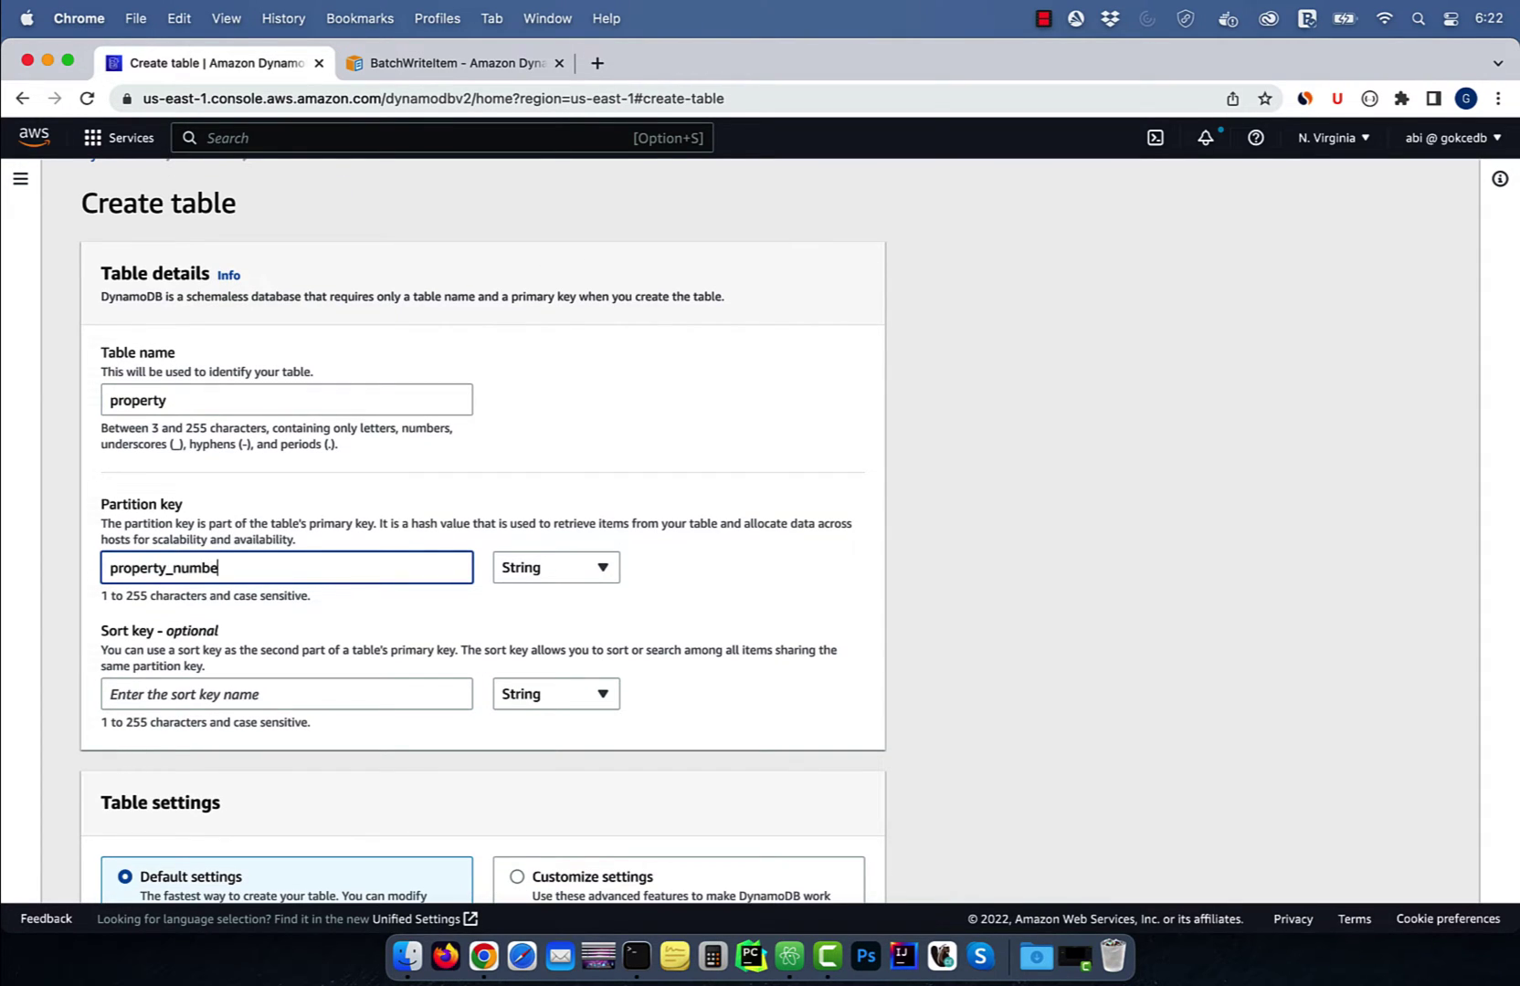
pyautogui.write('r')
pyautogui.scroll(-3, 157, 461)
pyautogui.click(177, 571)
pyautogui.write('d_time')
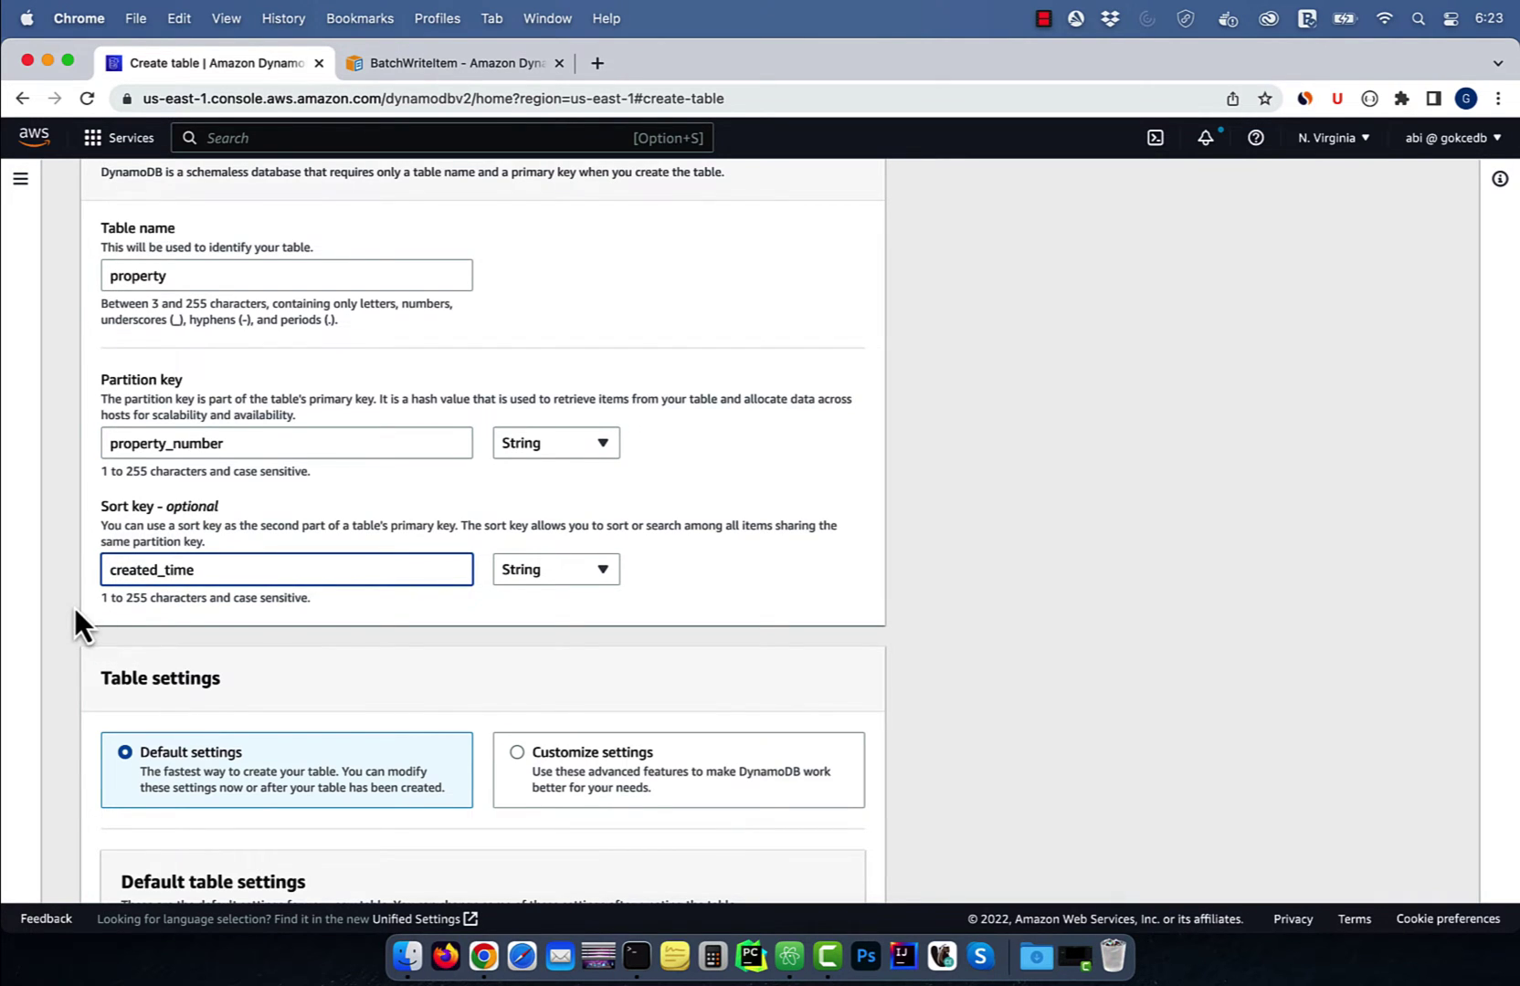
pyautogui.scroll(-2, 74, 604)
pyautogui.scroll(-5, 74, 605)
pyautogui.scroll(-1, 941, 806)
pyautogui.press('Return')
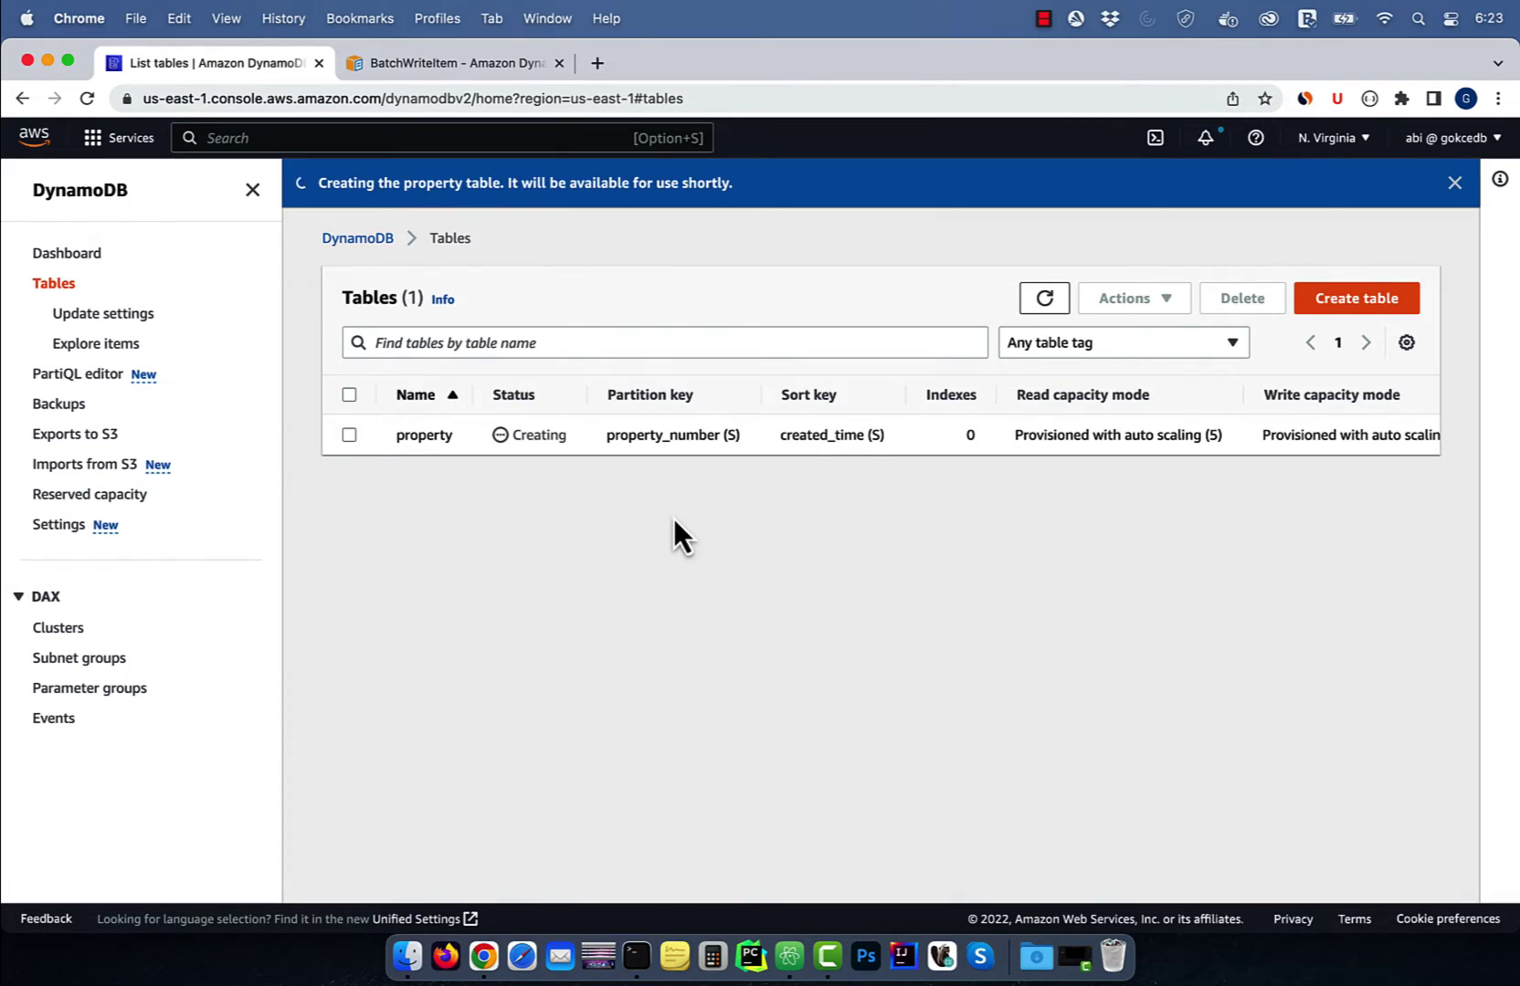
# Step: Review the BatchWriteItem request syntax docs, then bring up sample.json in Atom
pyautogui.click(467, 72)
pyautogui.scroll(10, 424, 427)
pyautogui.scroll(5, 424, 434)
pyautogui.scroll(5, 424, 430)
pyautogui.scroll(3, 409, 428)
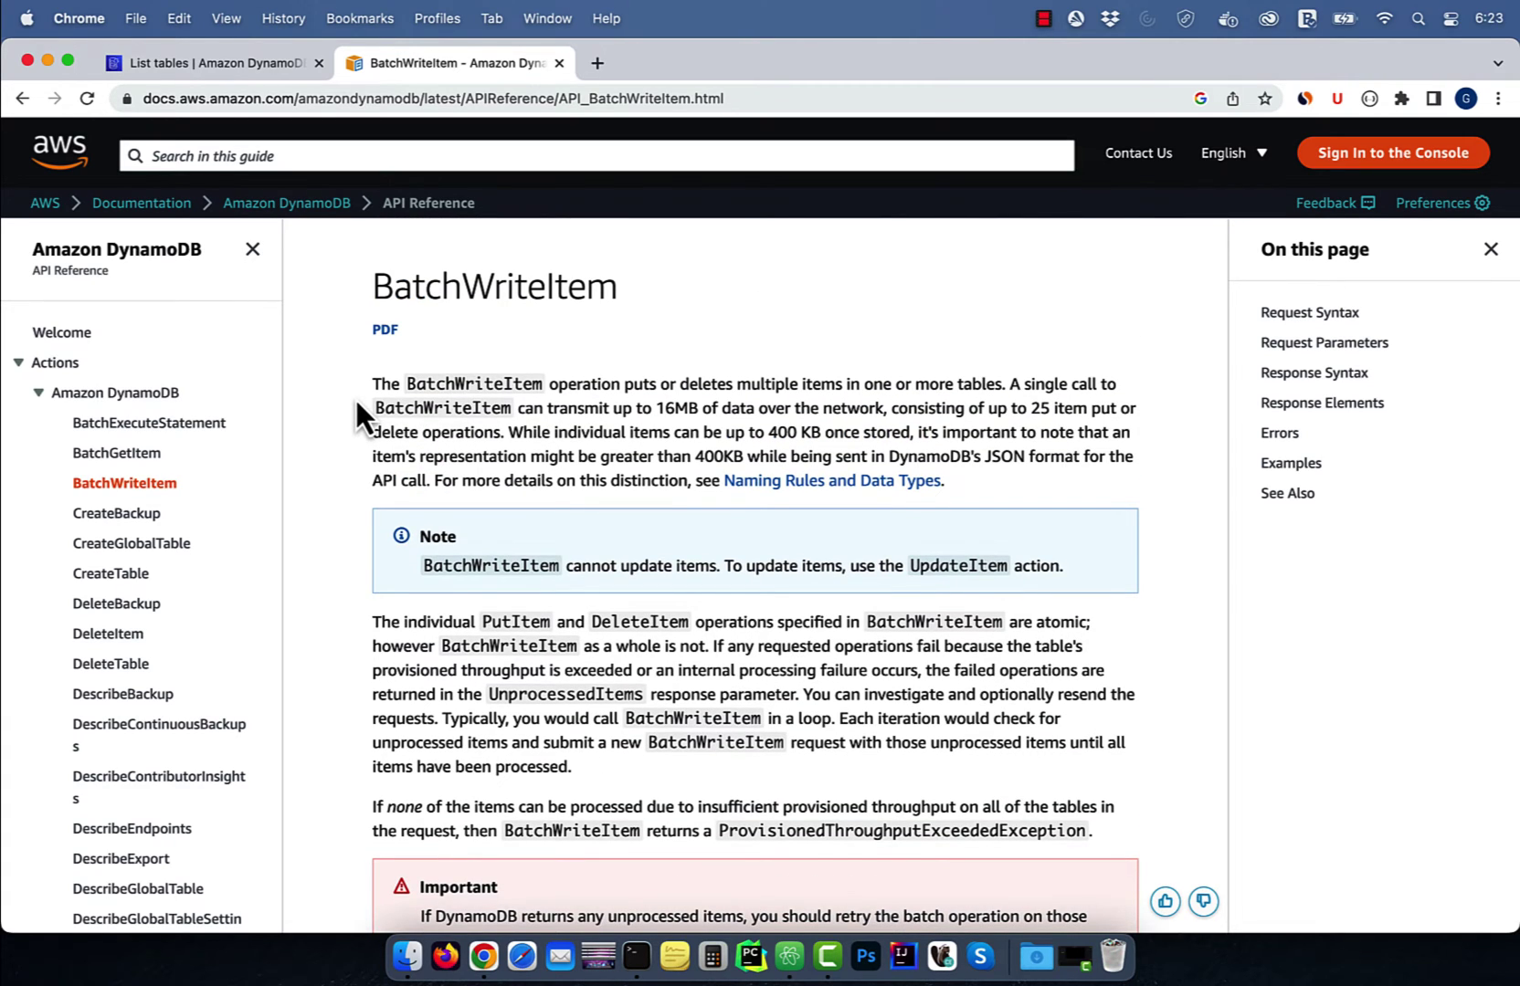
pyautogui.scroll(-5, 357, 404)
pyautogui.scroll(-5, 357, 403)
pyautogui.scroll(2, 356, 404)
pyautogui.scroll(1, 356, 404)
pyautogui.scroll(1, 356, 404)
pyautogui.scroll(-5, 356, 402)
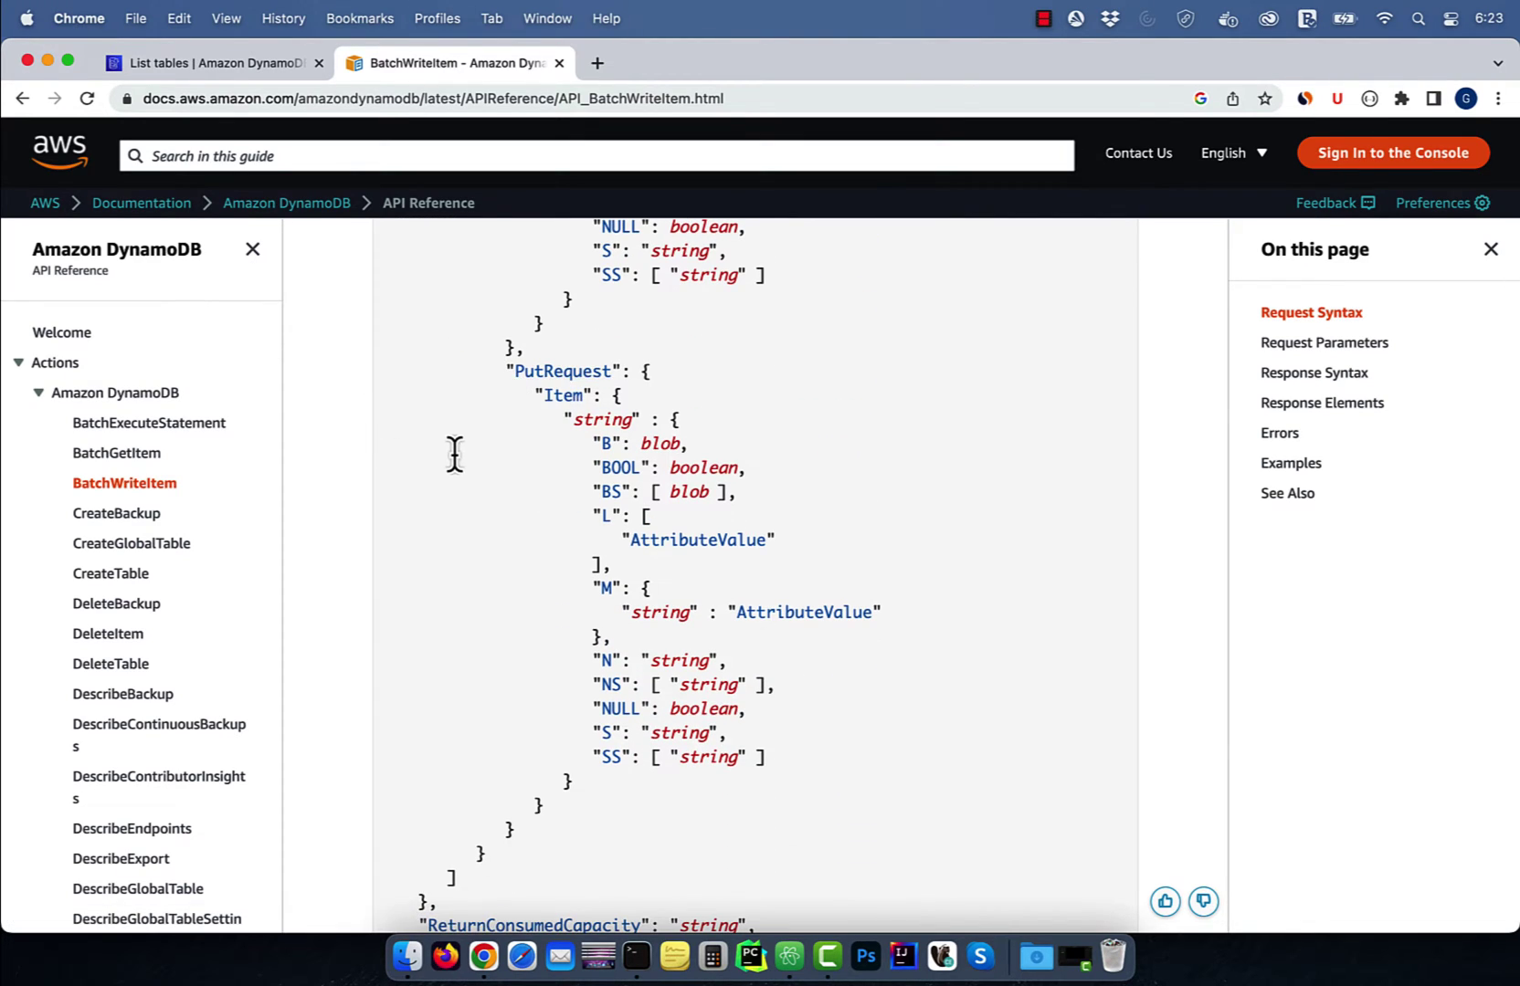
pyautogui.click(789, 958)
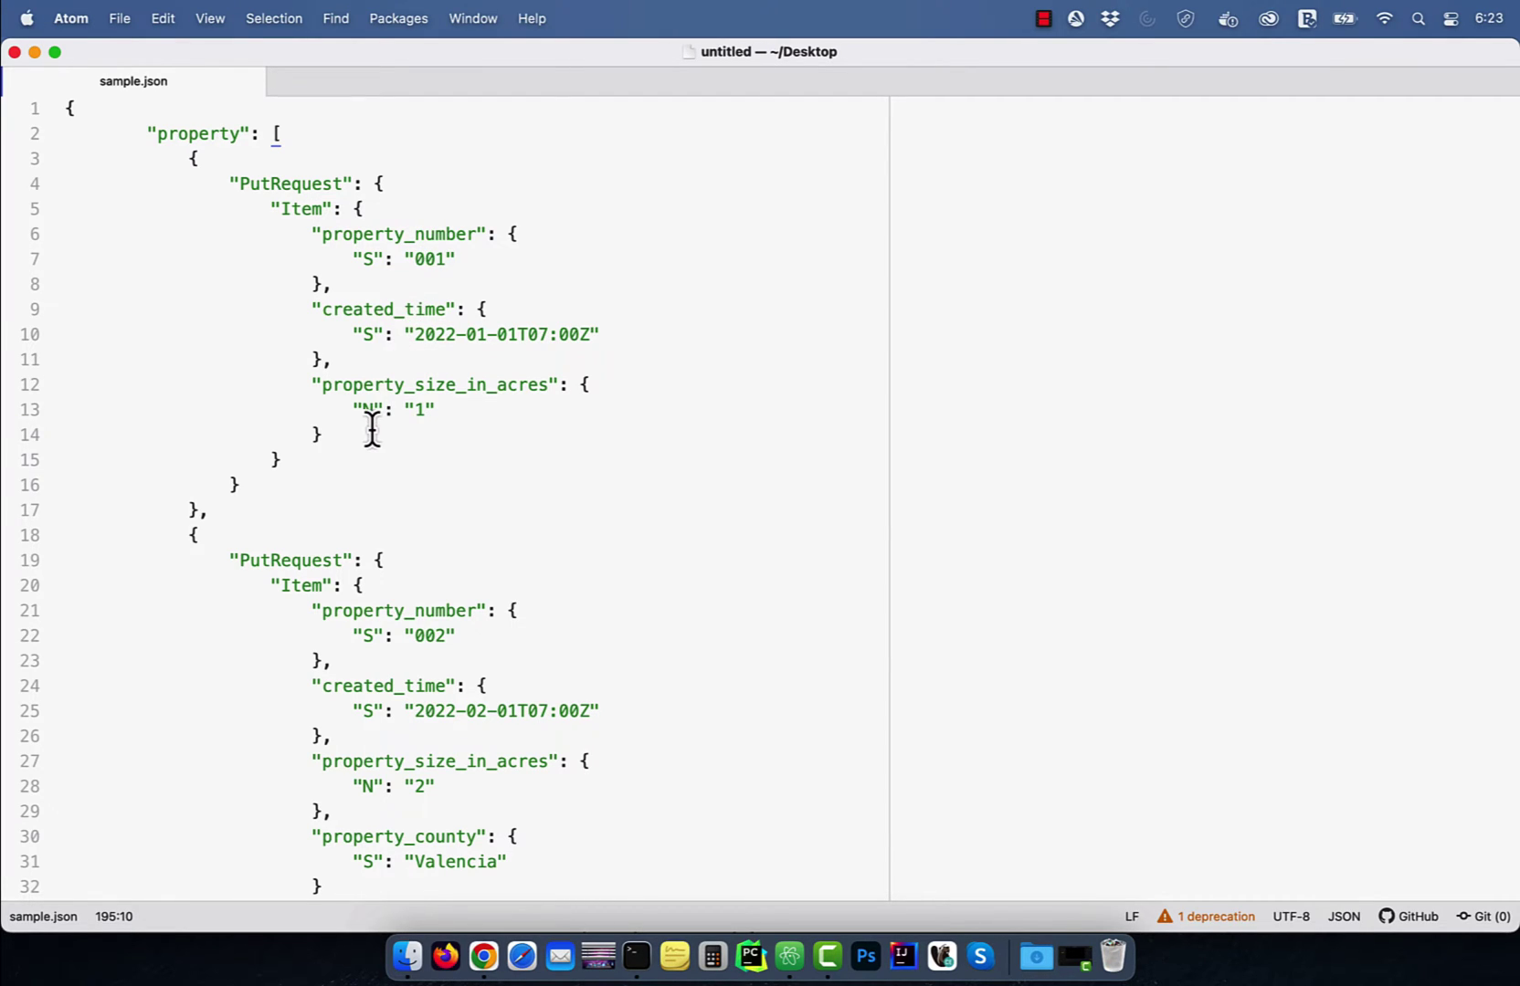
pyautogui.scroll(-1, 371, 430)
pyautogui.scroll(-6, 372, 430)
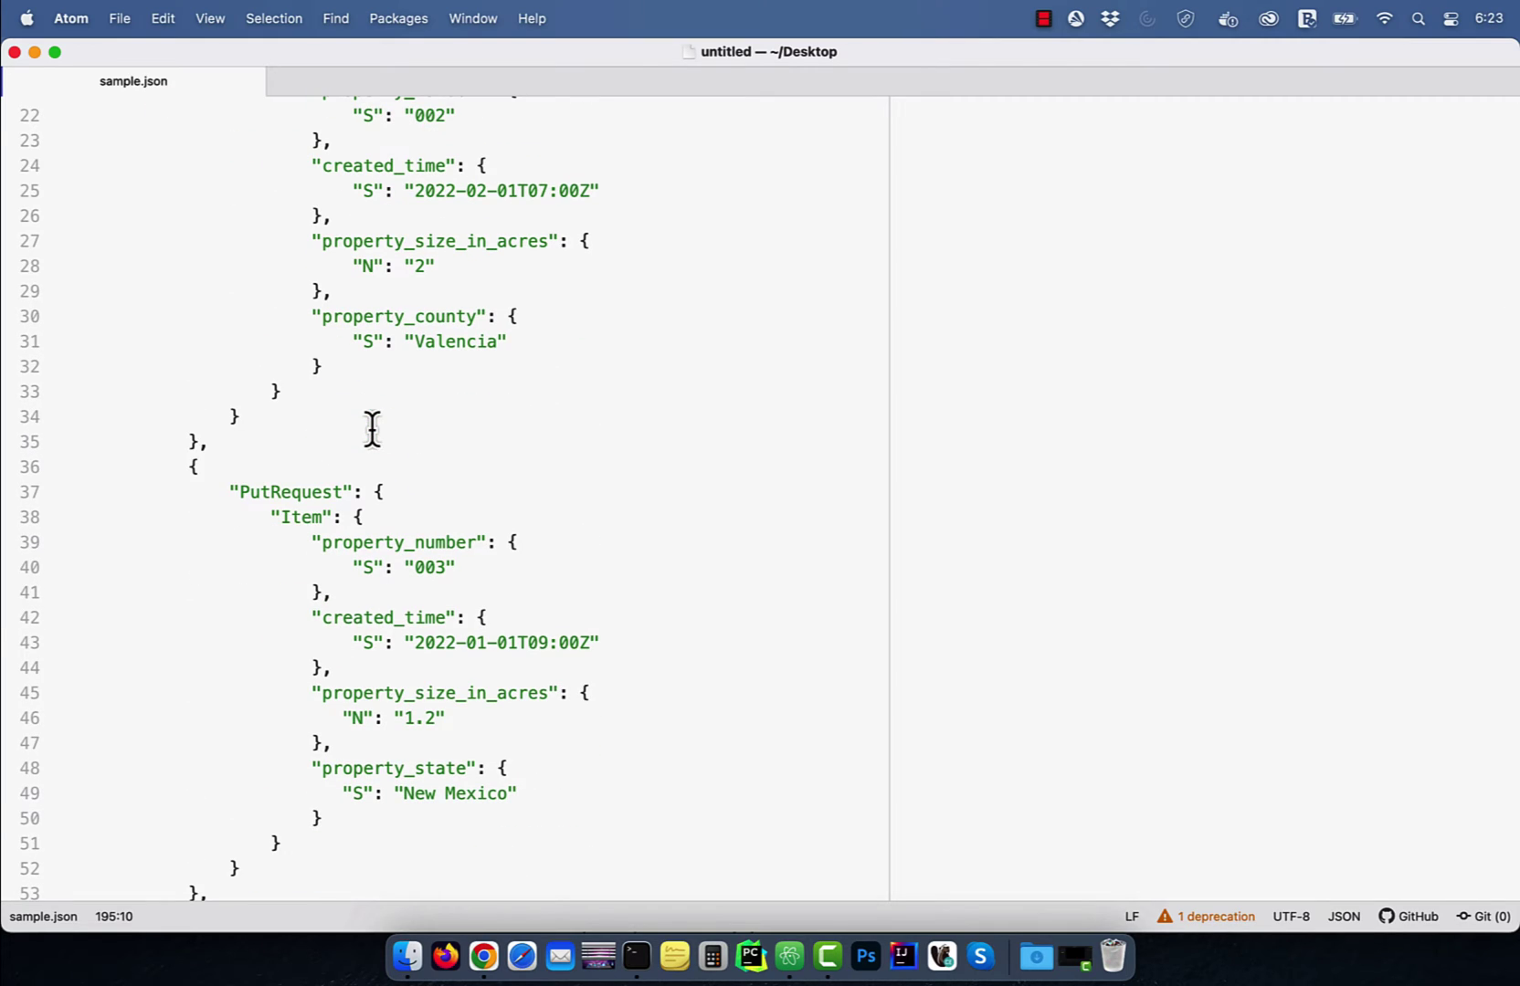
pyautogui.scroll(-5, 372, 430)
pyautogui.scroll(-5, 371, 430)
pyautogui.scroll(-10, 372, 430)
pyautogui.scroll(-13, 372, 431)
pyautogui.scroll(-12, 371, 430)
pyautogui.scroll(-2, 372, 430)
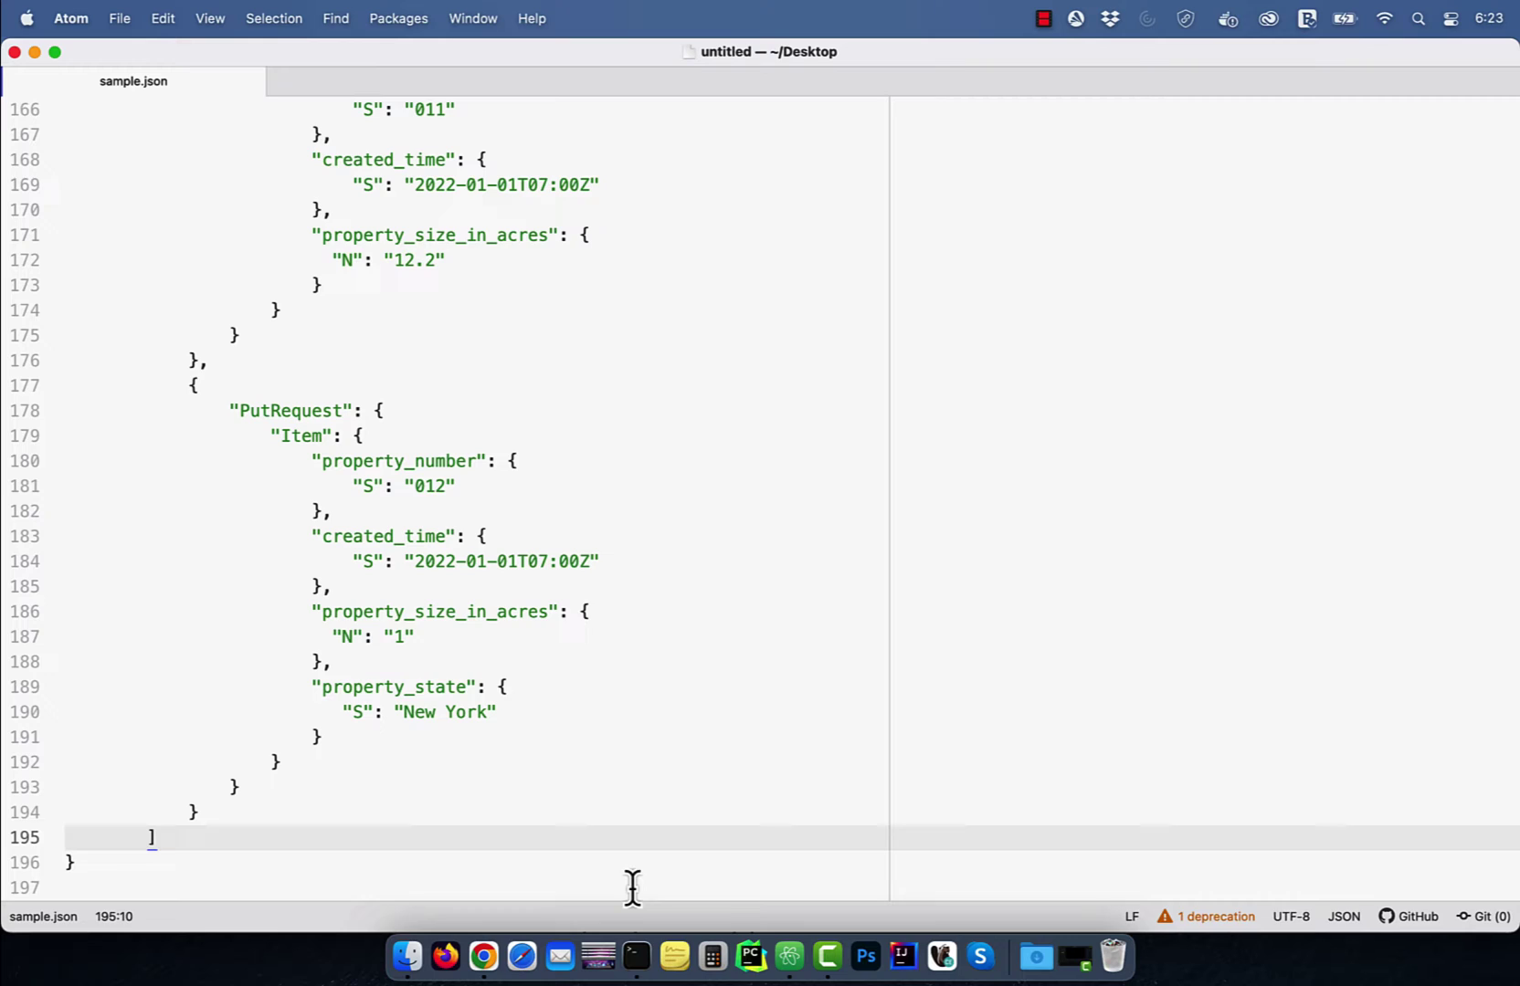
# Step: Type 'aws dynamodb batch-write-item --request-items file://sample.json' and confirm the property table is Active
pyautogui.click(635, 956)
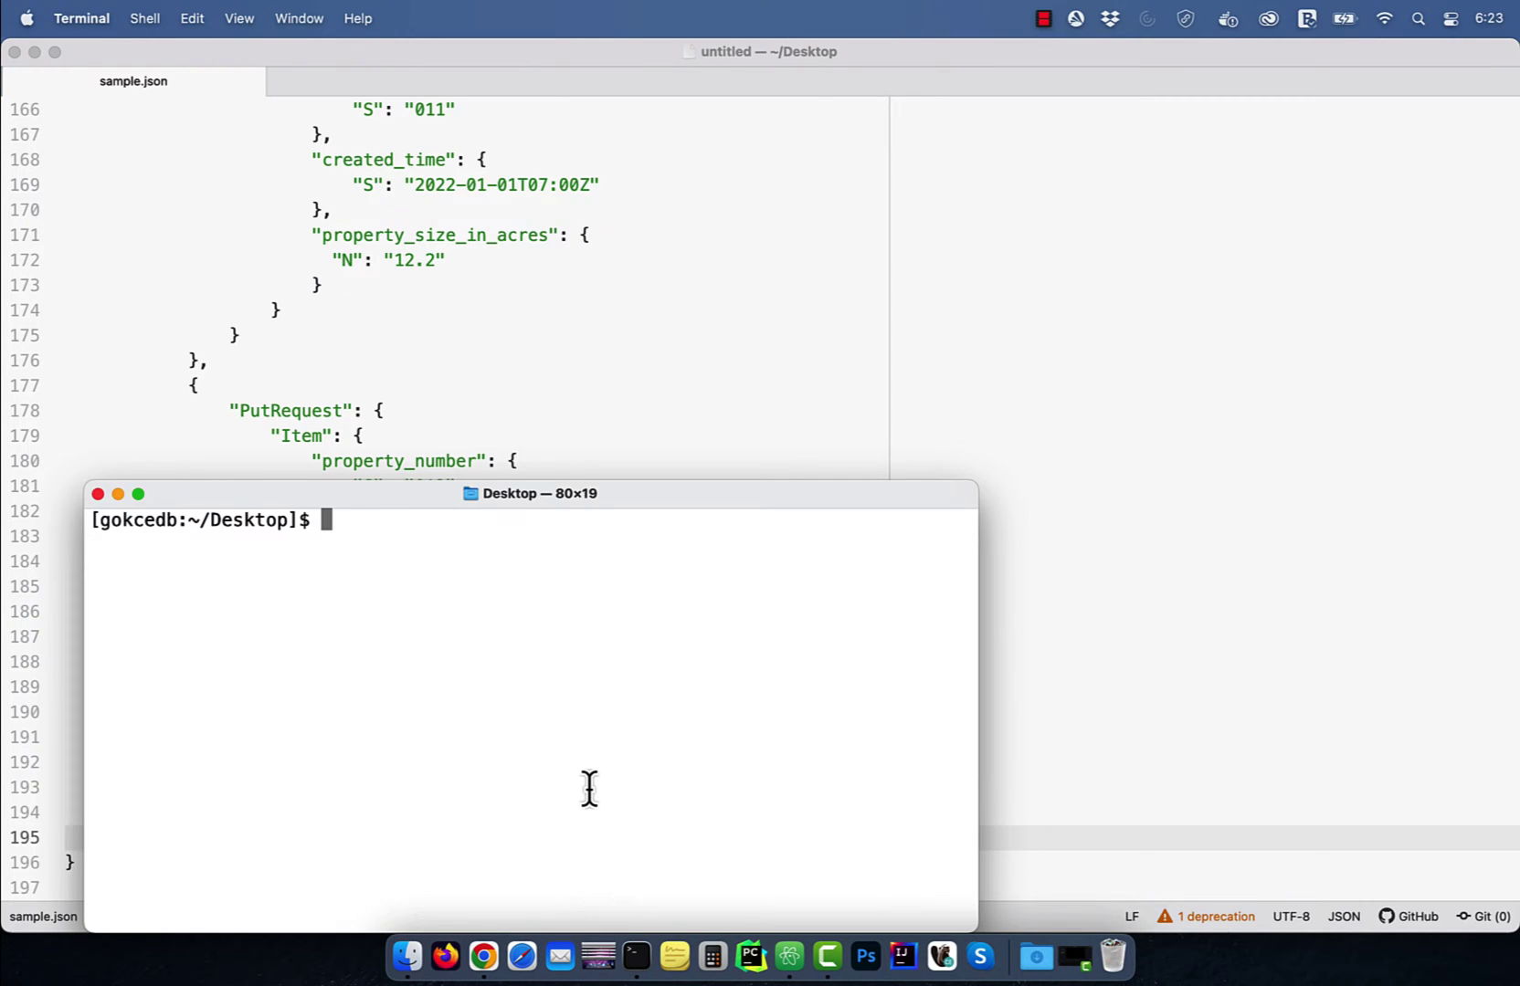
pyautogui.write('clear')
pyautogui.press('Return')
pyautogui.write('aws dynamodb batch-write-item --request-items file://sample.json')
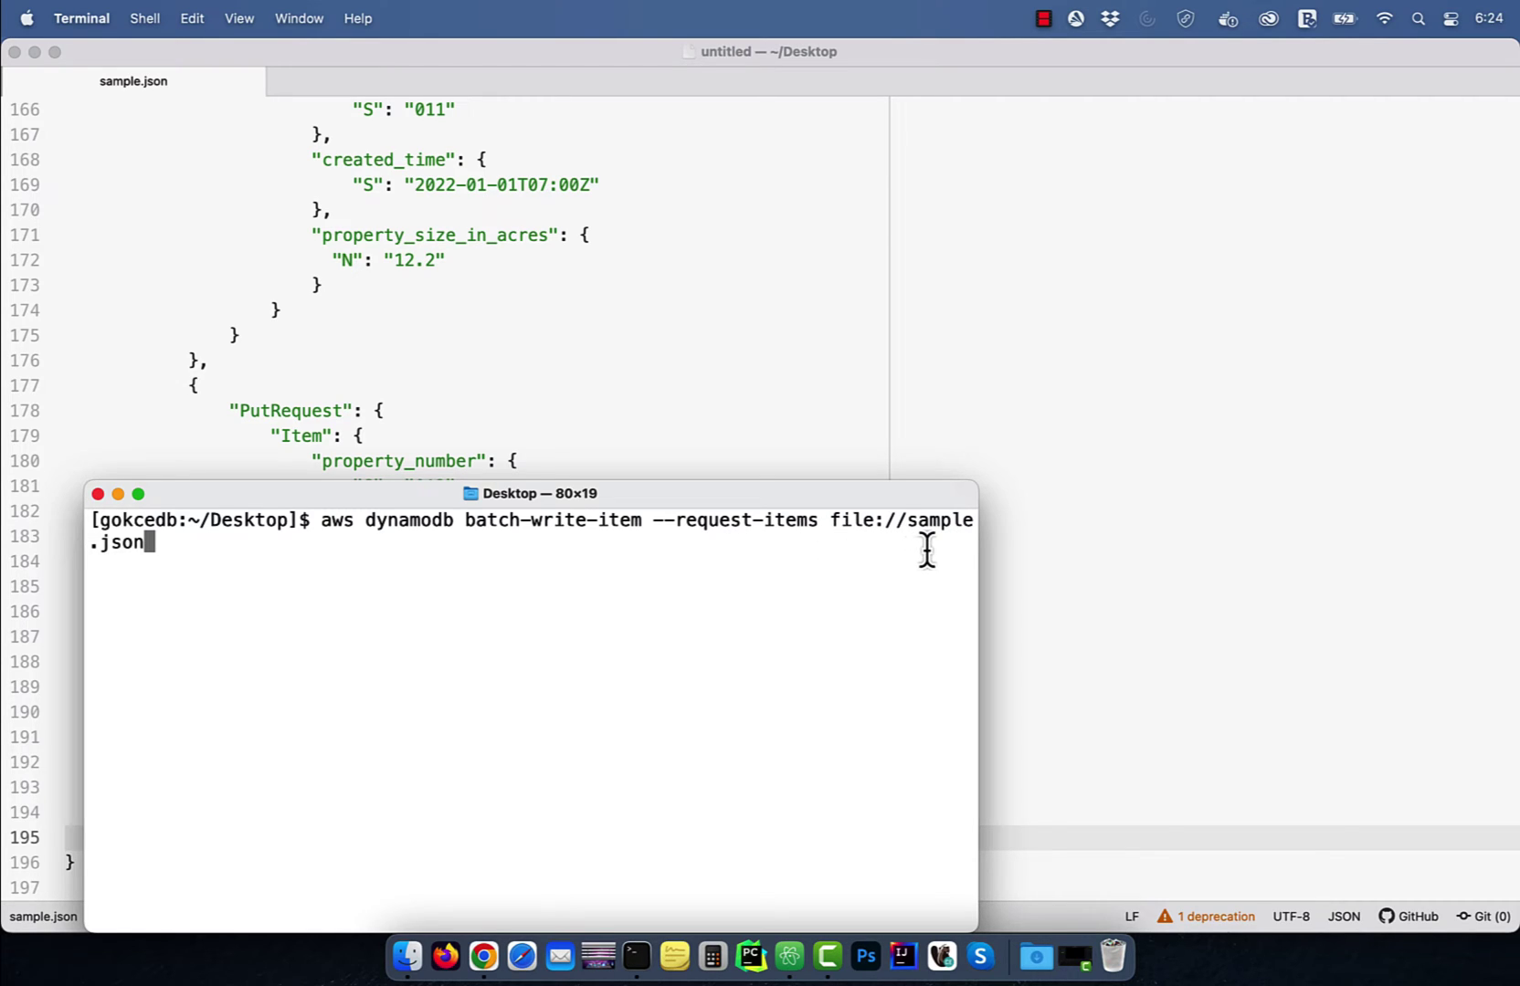
pyautogui.scroll(-1, 891, 562)
pyautogui.click(486, 974)
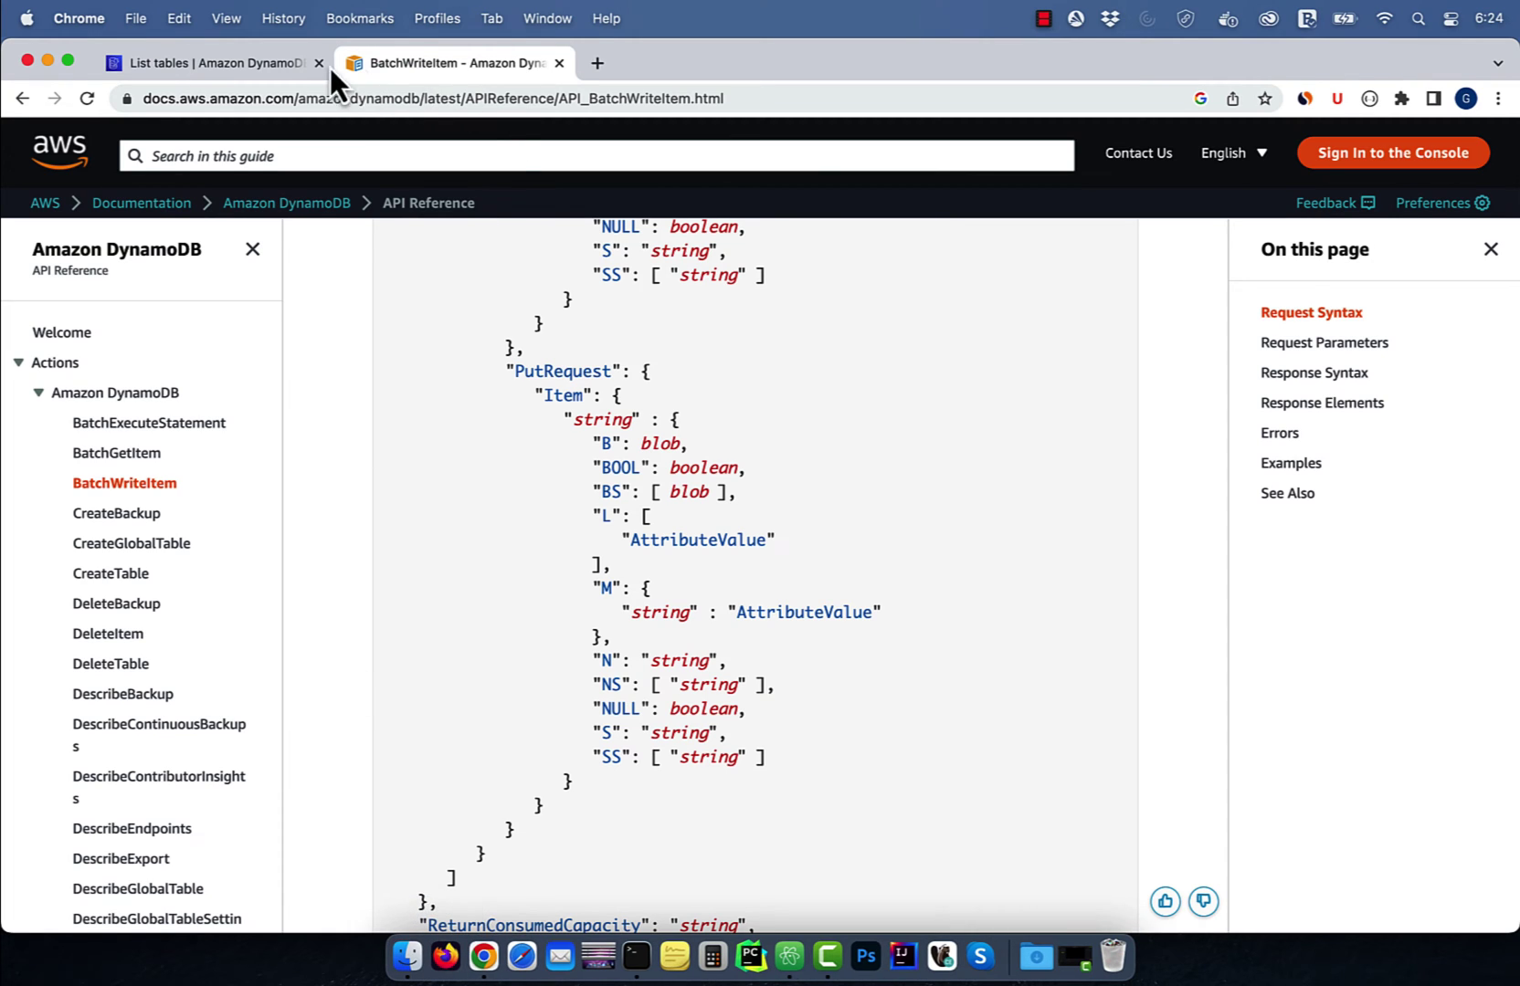
pyautogui.click(285, 69)
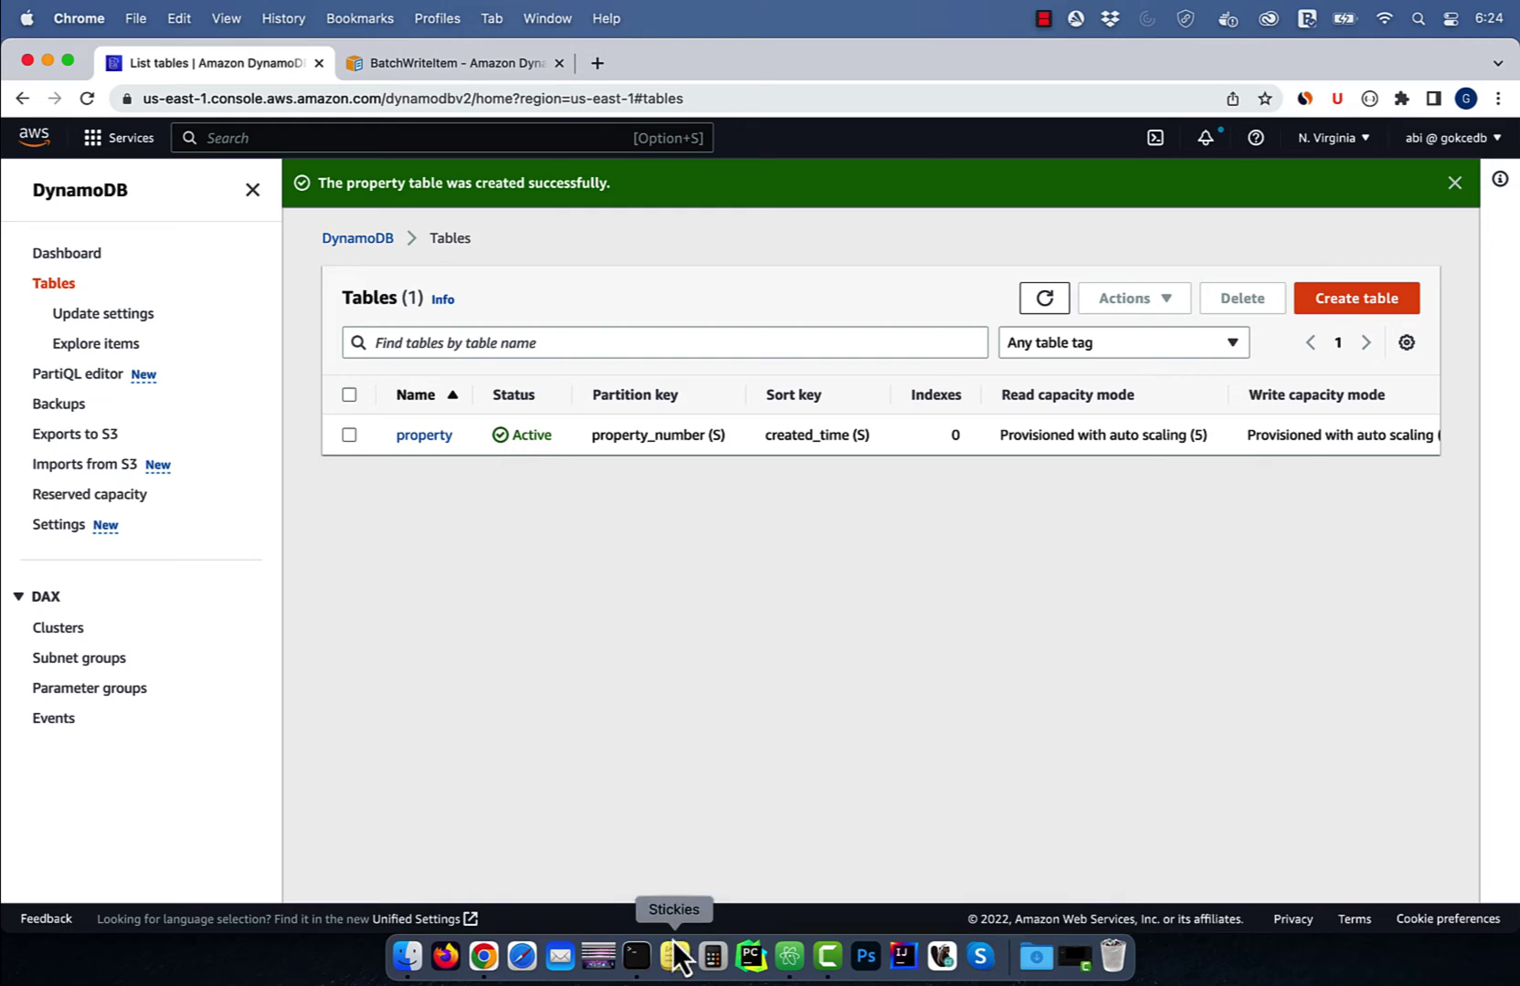
pyautogui.click(637, 956)
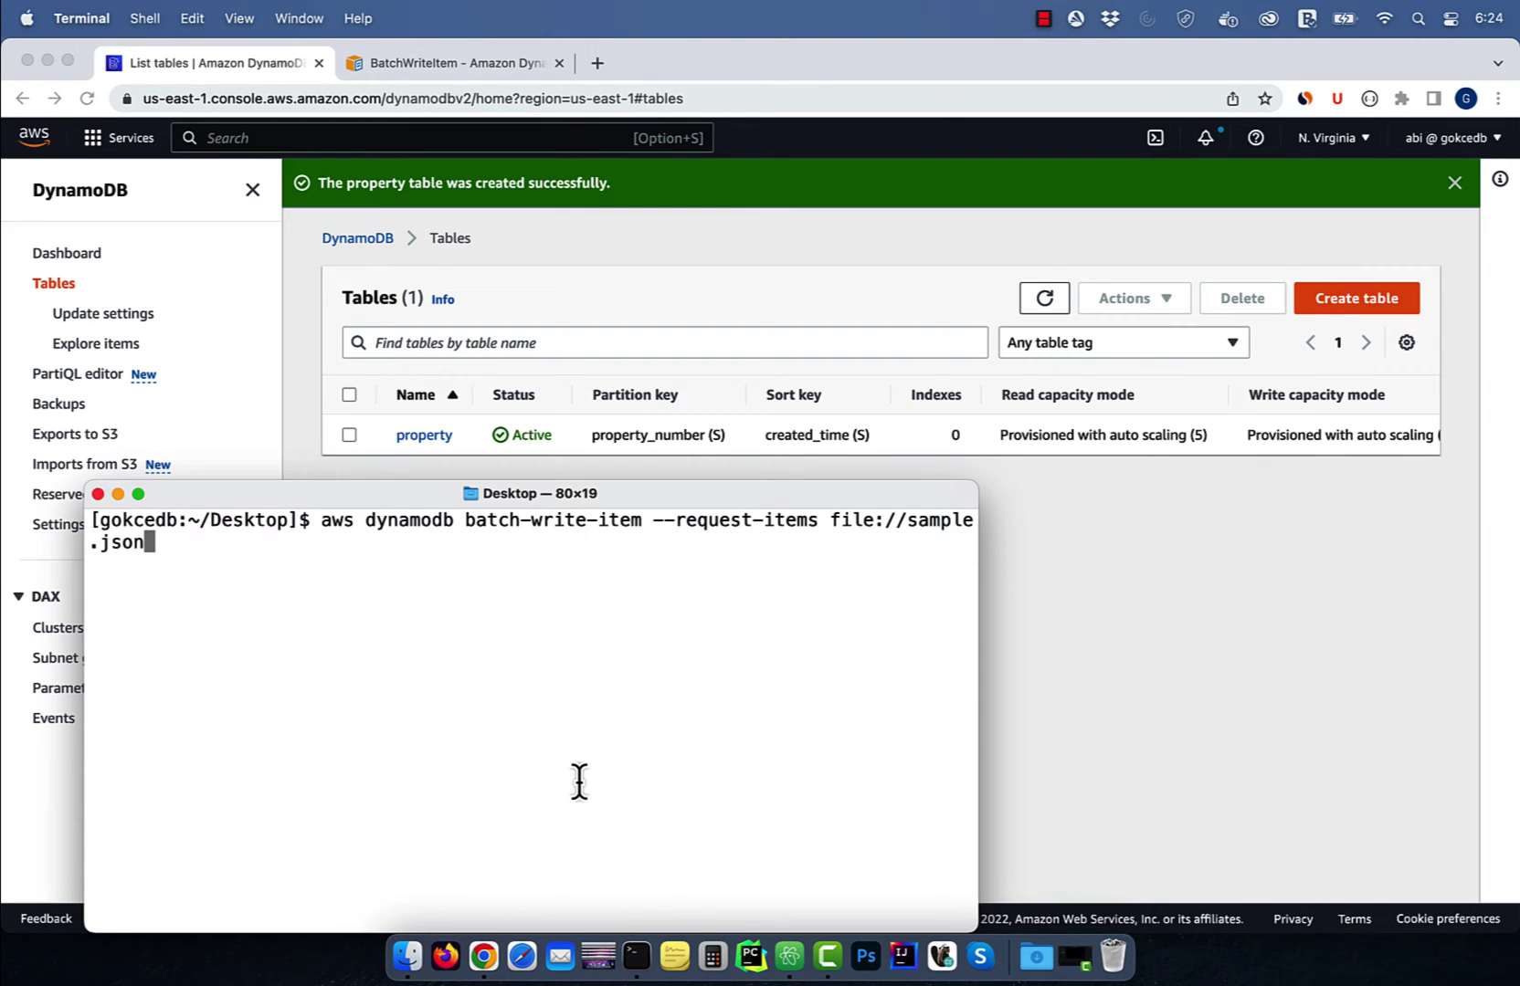
# Step: Run batch-write-item for sample.json, get empty UnprocessedItems, and return to Chrome
pyautogui.press('Return')
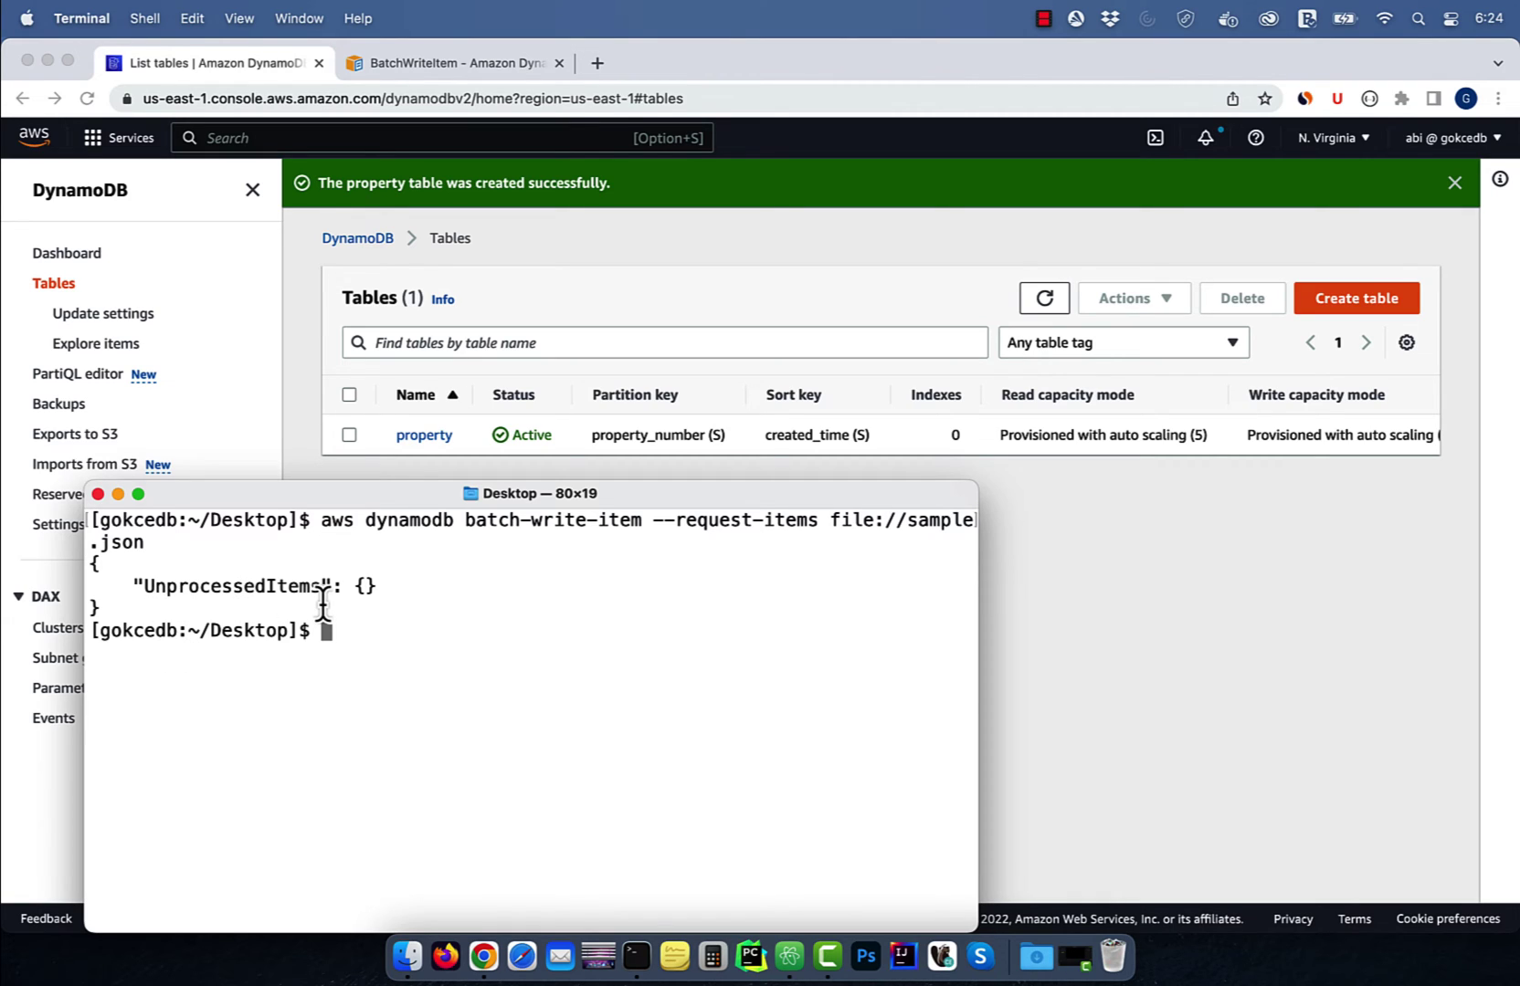
pyautogui.click(1107, 608)
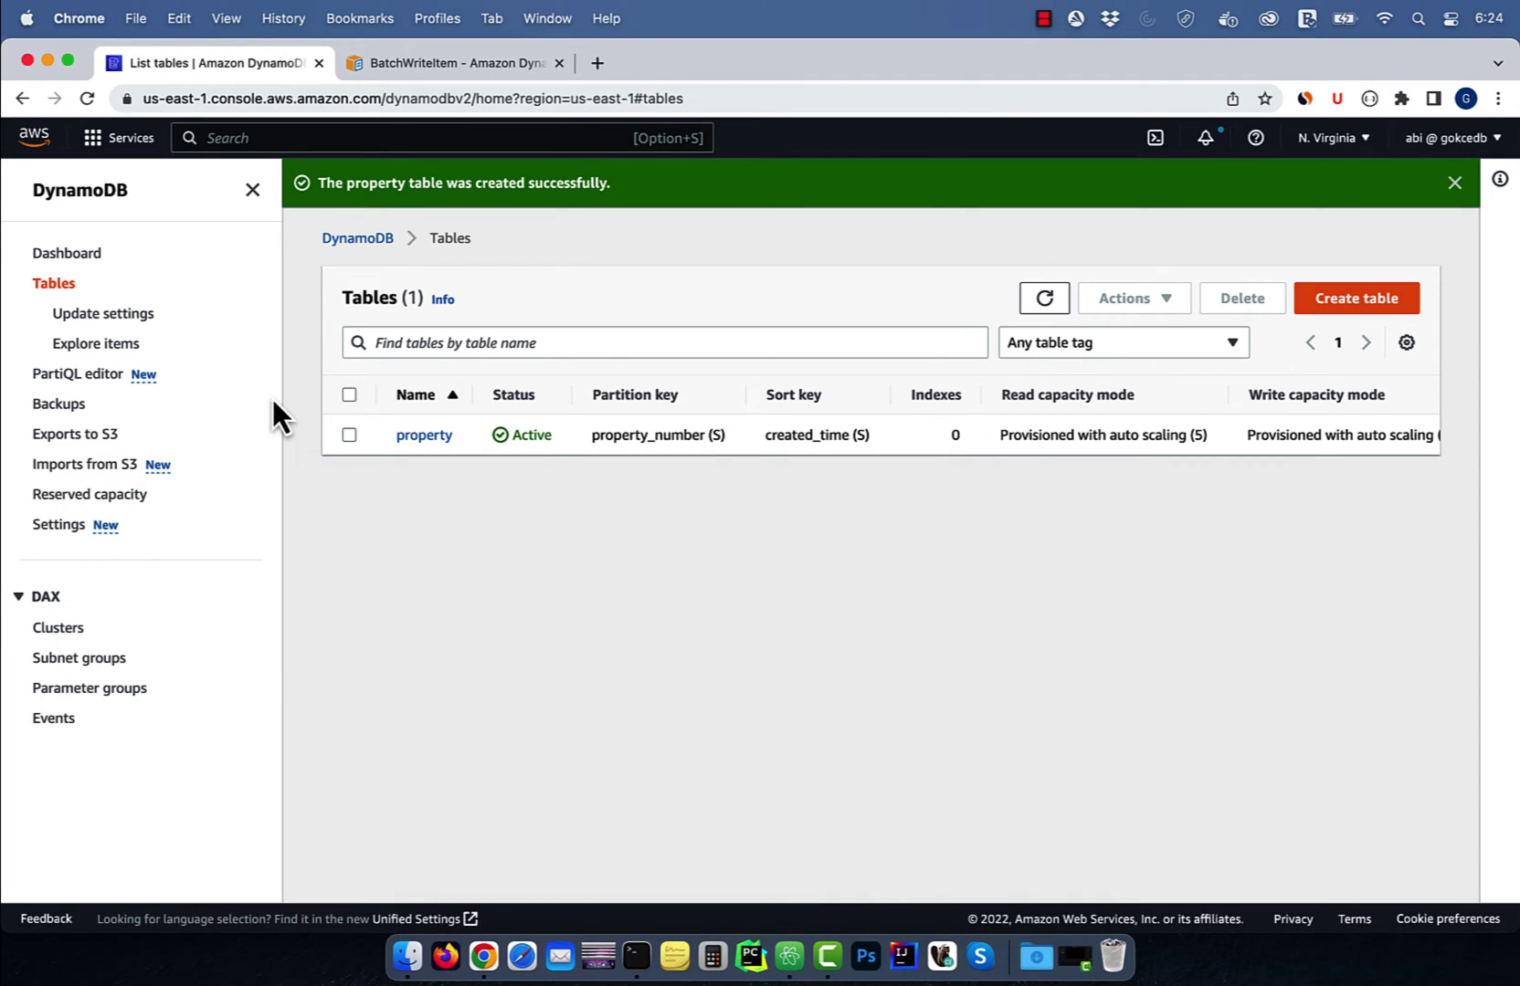
# Step: Browse the property table's 12 items in Explore items and expand Scan/Query items
pyautogui.click(126, 347)
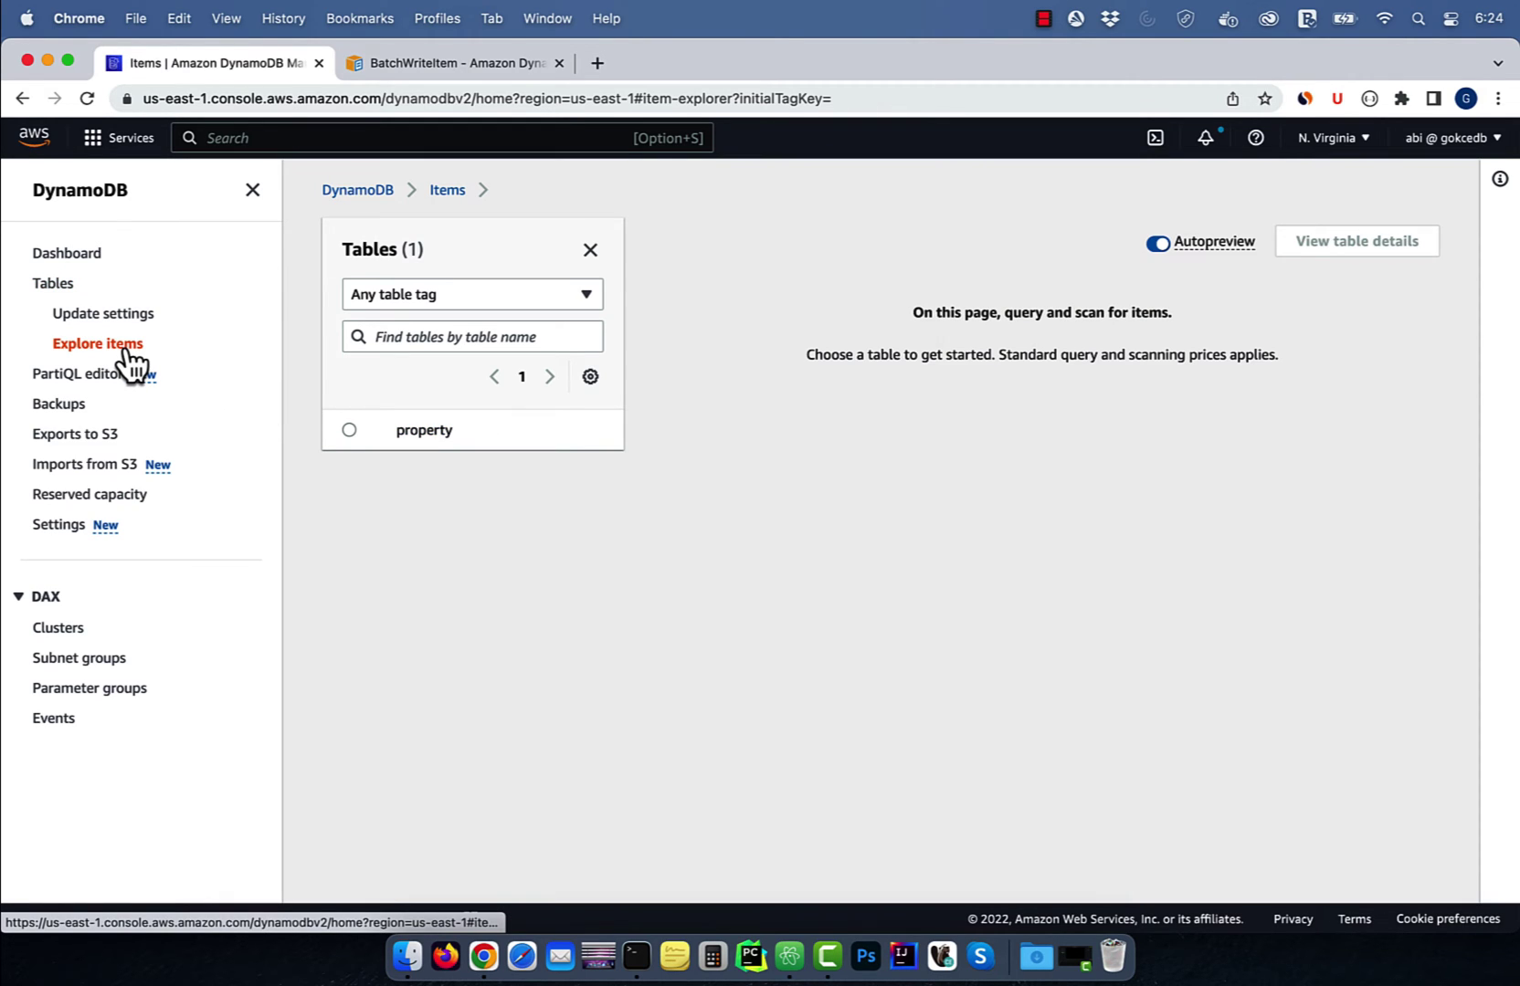
pyautogui.click(351, 431)
pyautogui.scroll(-1, 780, 627)
pyautogui.scroll(-2, 780, 626)
pyautogui.scroll(-1, 780, 626)
pyautogui.hscroll(3, 780, 624)
pyautogui.hscroll(2, 780, 624)
pyautogui.hscroll(1, 780, 624)
pyautogui.hscroll(-2, 780, 624)
pyautogui.hscroll(-3, 780, 624)
pyautogui.scroll(4, 780, 623)
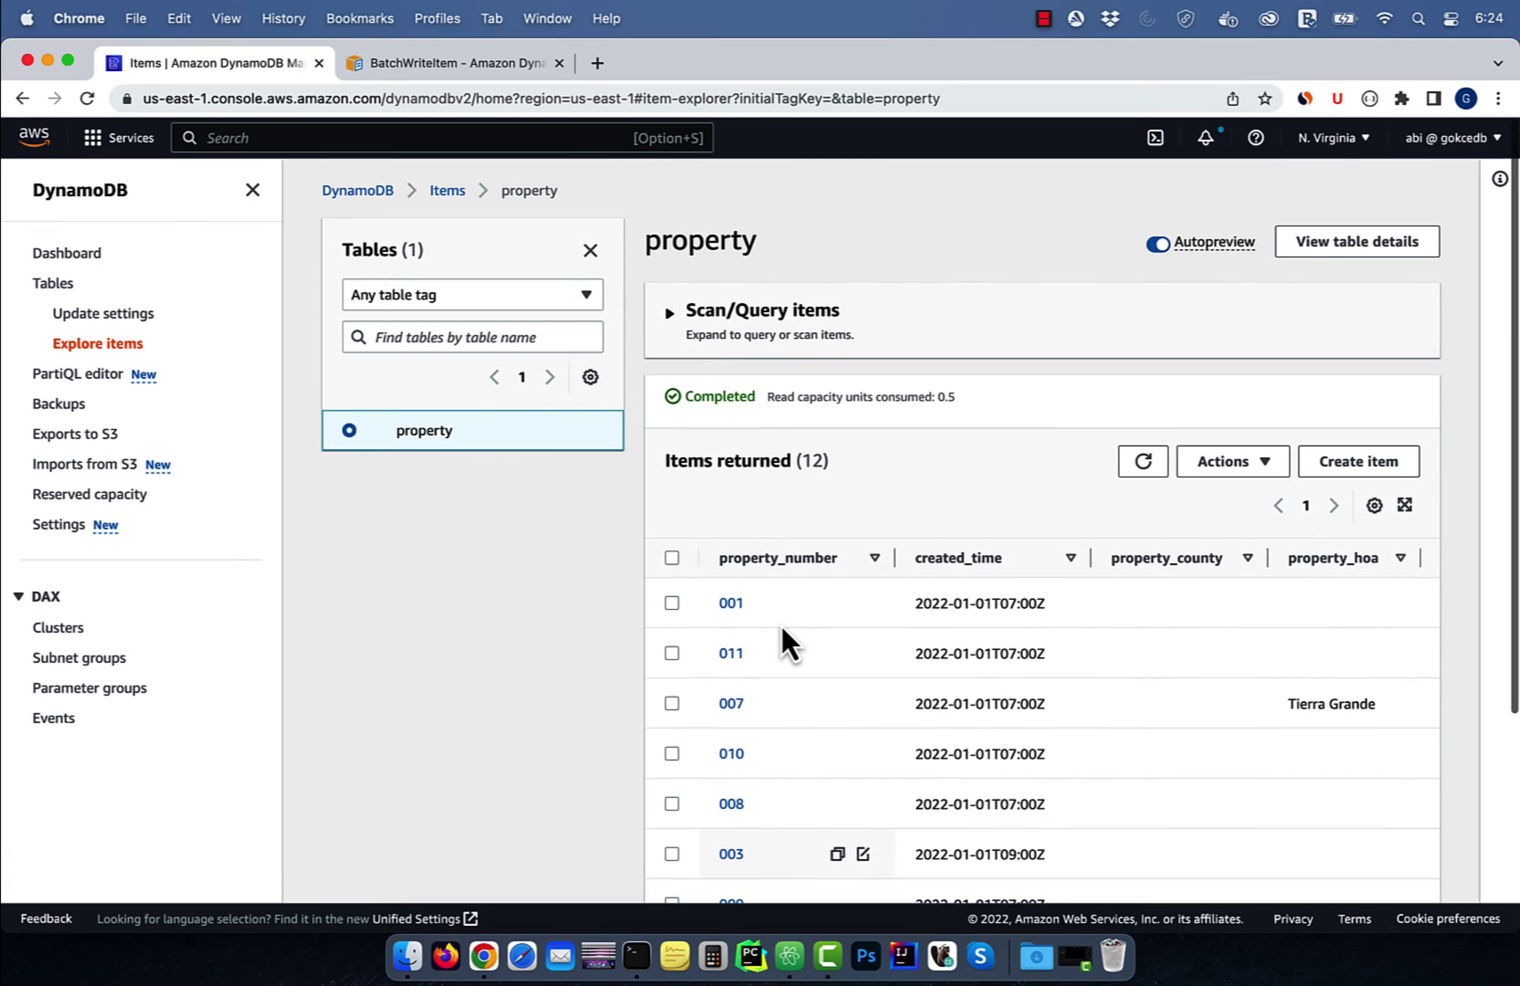
pyautogui.click(672, 340)
# Step: Run a scan filter on property_size_in_acres, type Number, greater than 1.5
pyautogui.click(672, 462)
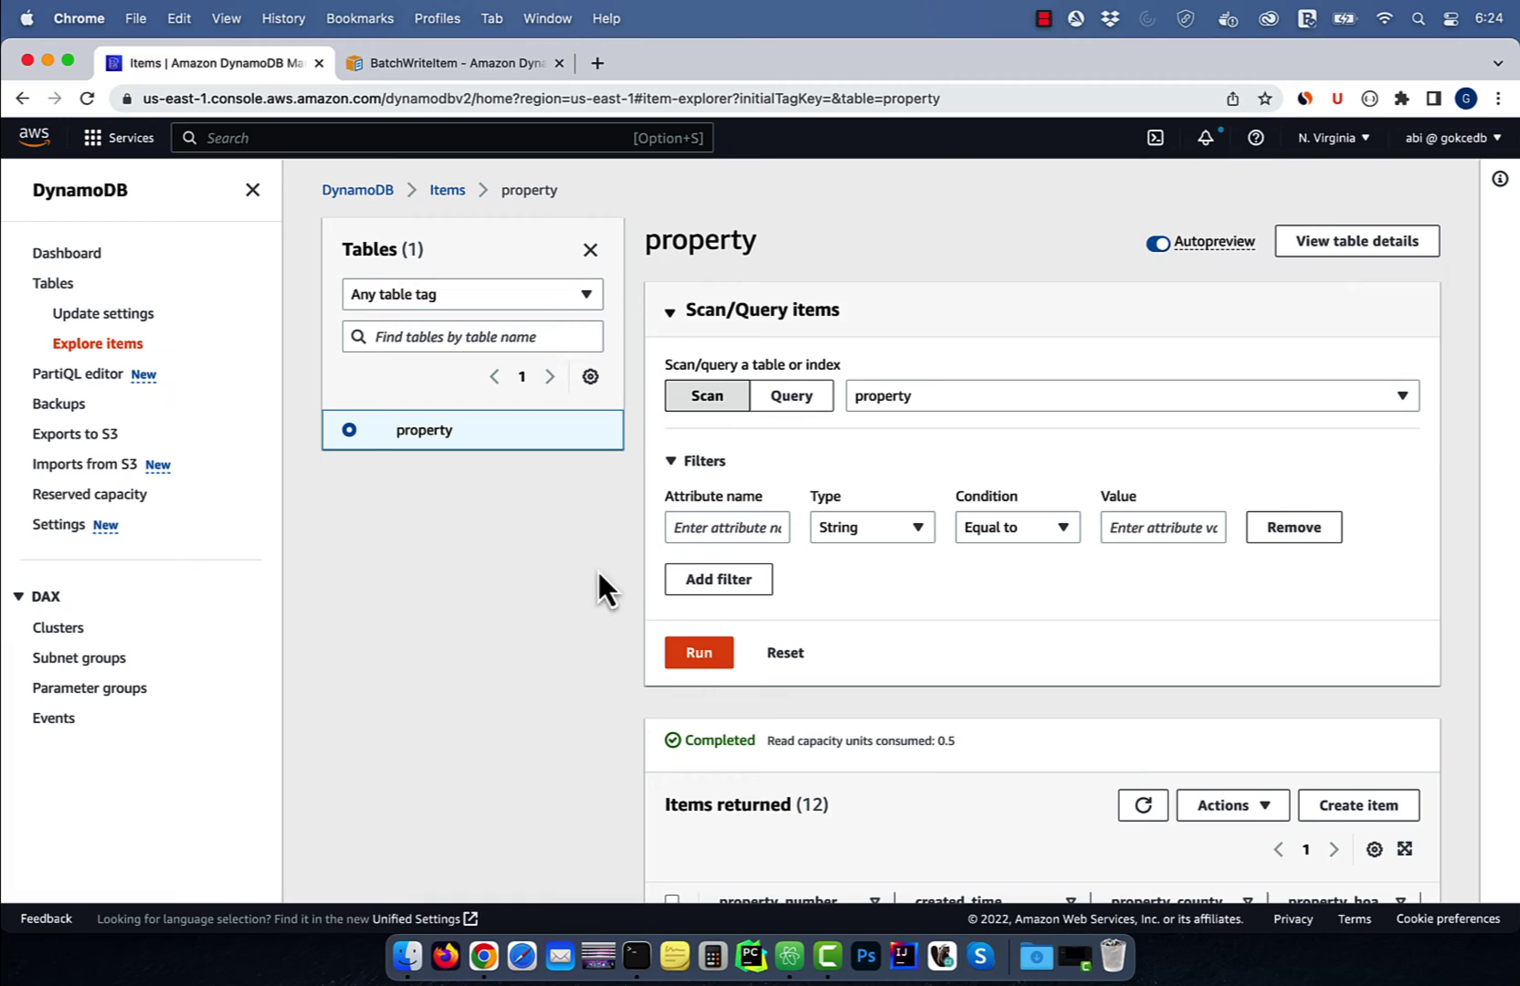
pyautogui.click(728, 532)
pyautogui.write('property_si')
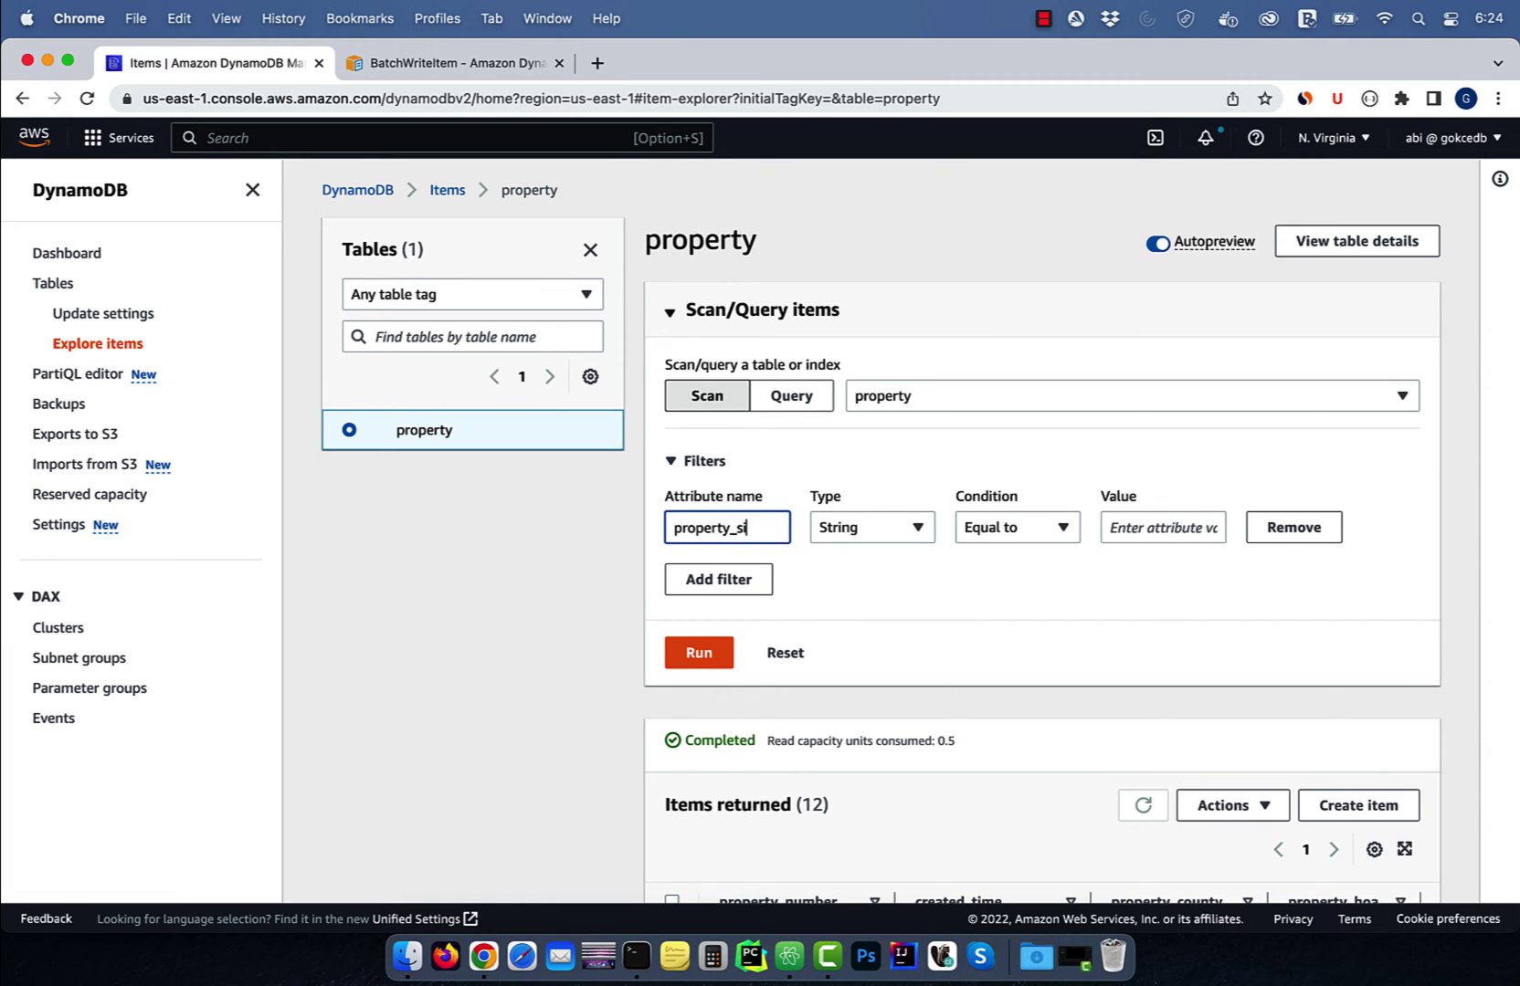
pyautogui.write('_acres')
pyautogui.click(911, 544)
pyautogui.click(879, 591)
pyautogui.click(1017, 529)
pyautogui.click(1034, 717)
pyautogui.click(1145, 531)
pyautogui.write('1')
pyautogui.click(701, 663)
pyautogui.scroll(-5, 581, 712)
pyautogui.hscroll(5, 752, 589)
pyautogui.scroll(5, 486, 632)
pyautogui.click(1158, 537)
pyautogui.write('.5')
pyautogui.click(698, 652)
pyautogui.scroll(-3, 552, 698)
pyautogui.scroll(-2, 551, 698)
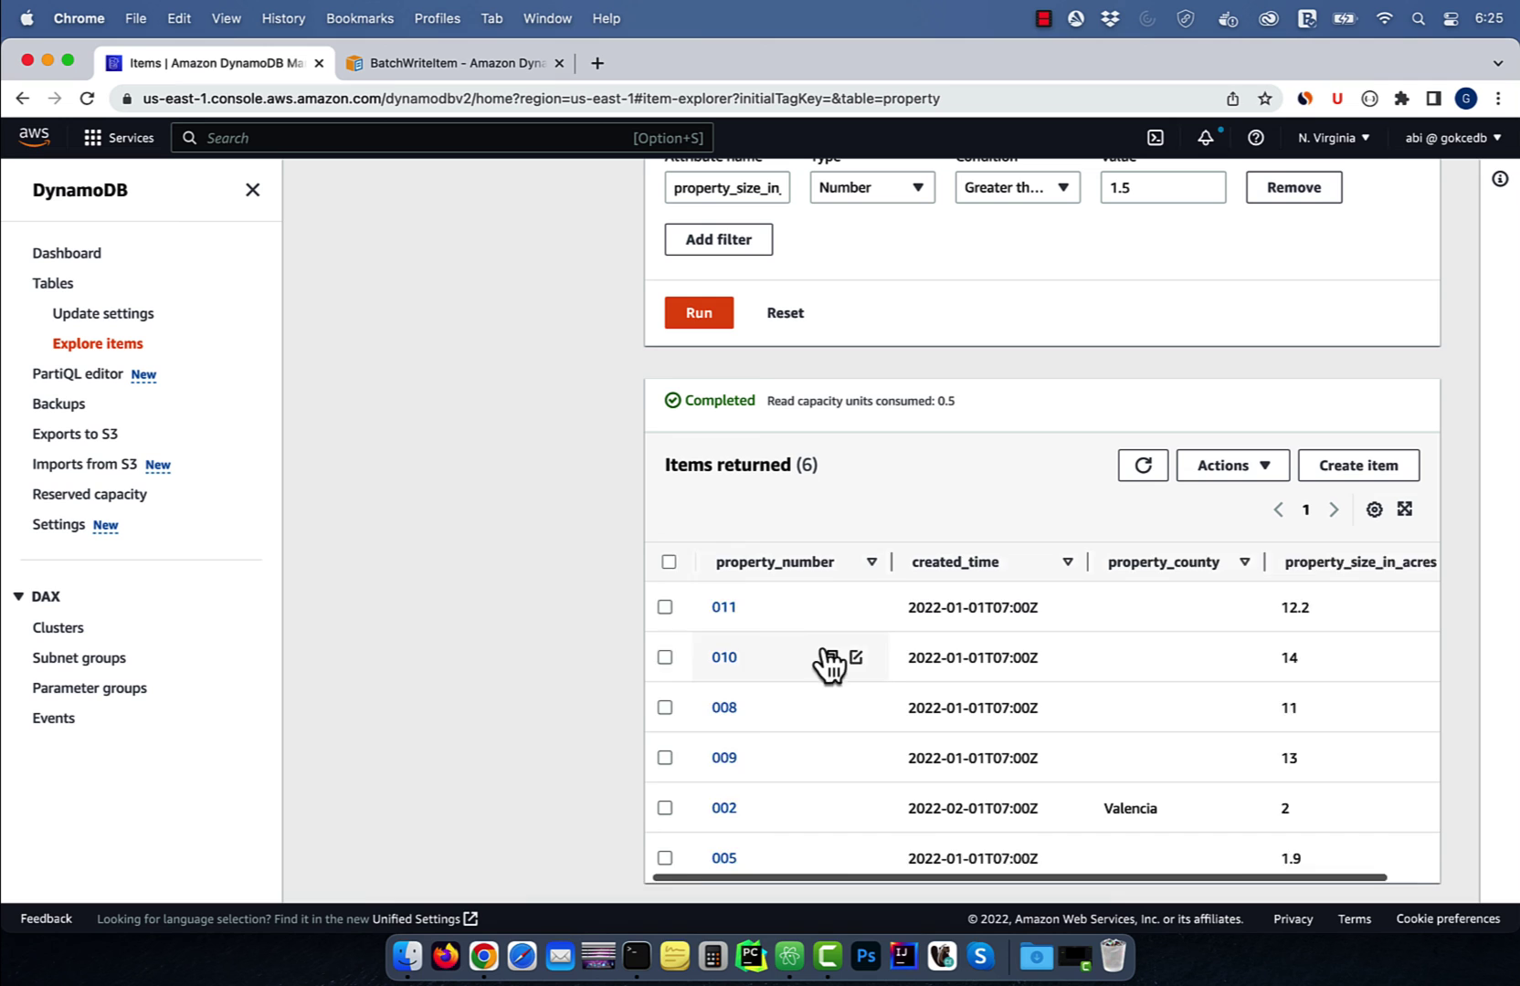